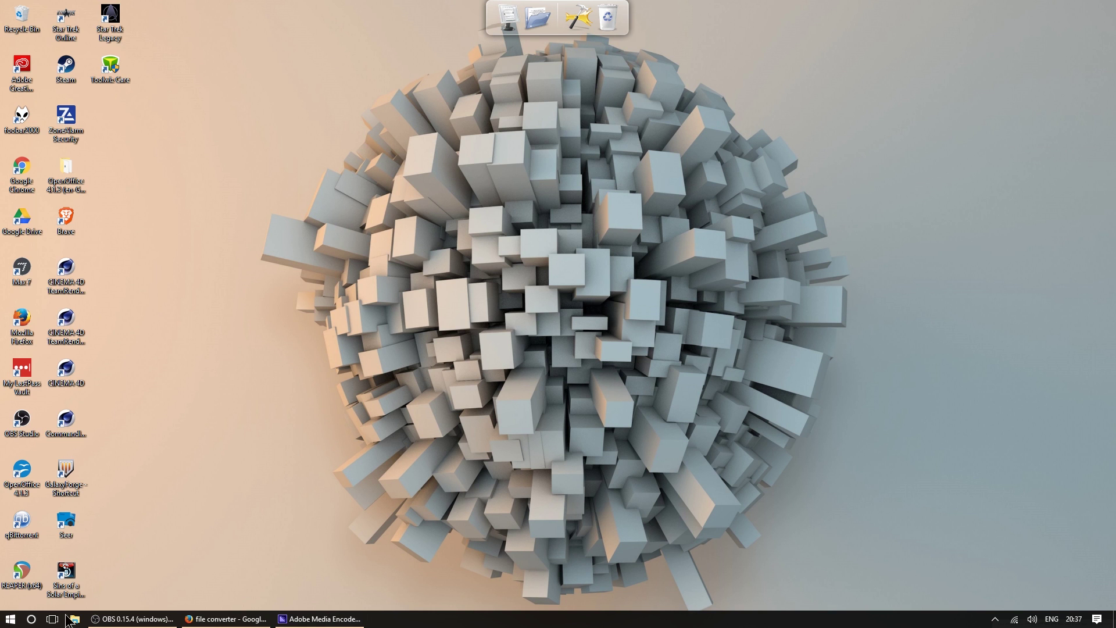
click(93, 619)
click(93, 620)
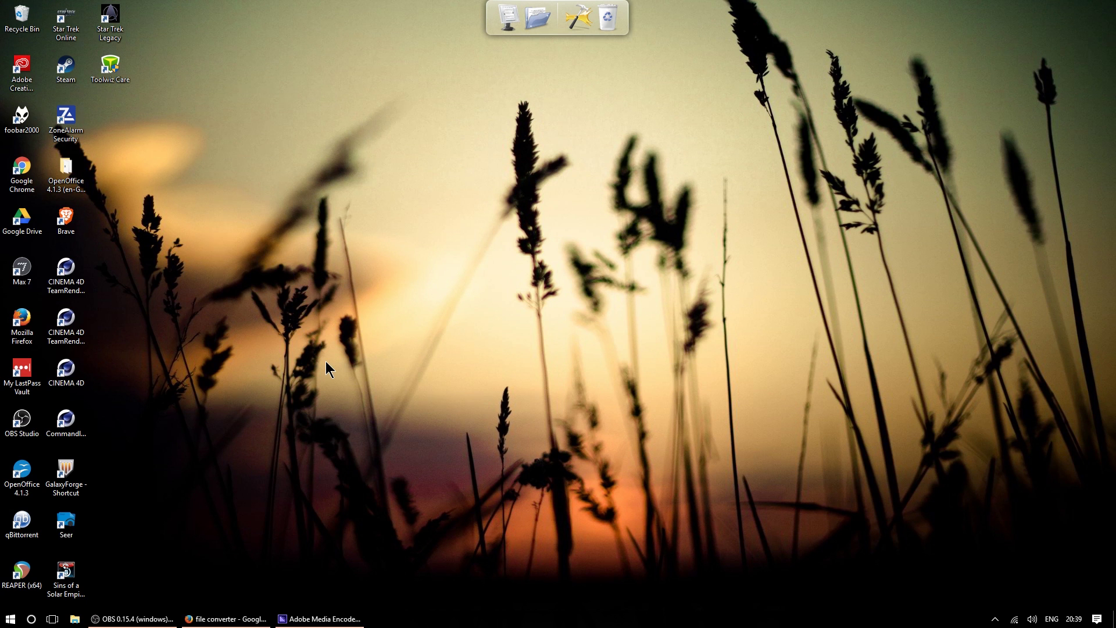
Search the installed programs for "paint" and launch Paint
key(super)
text(p)
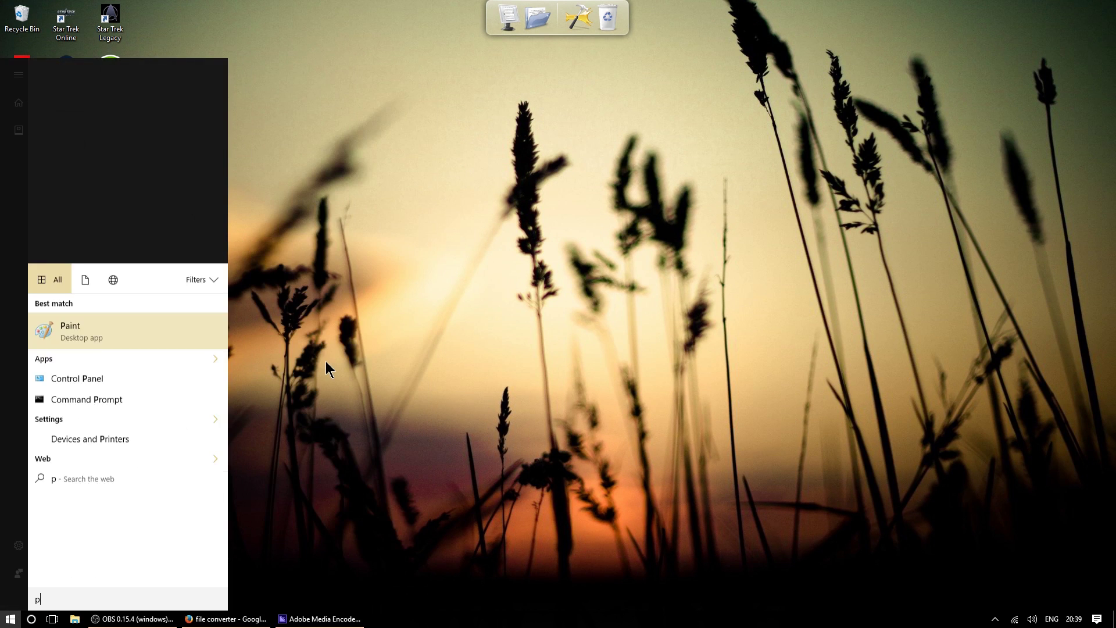
text(aint)
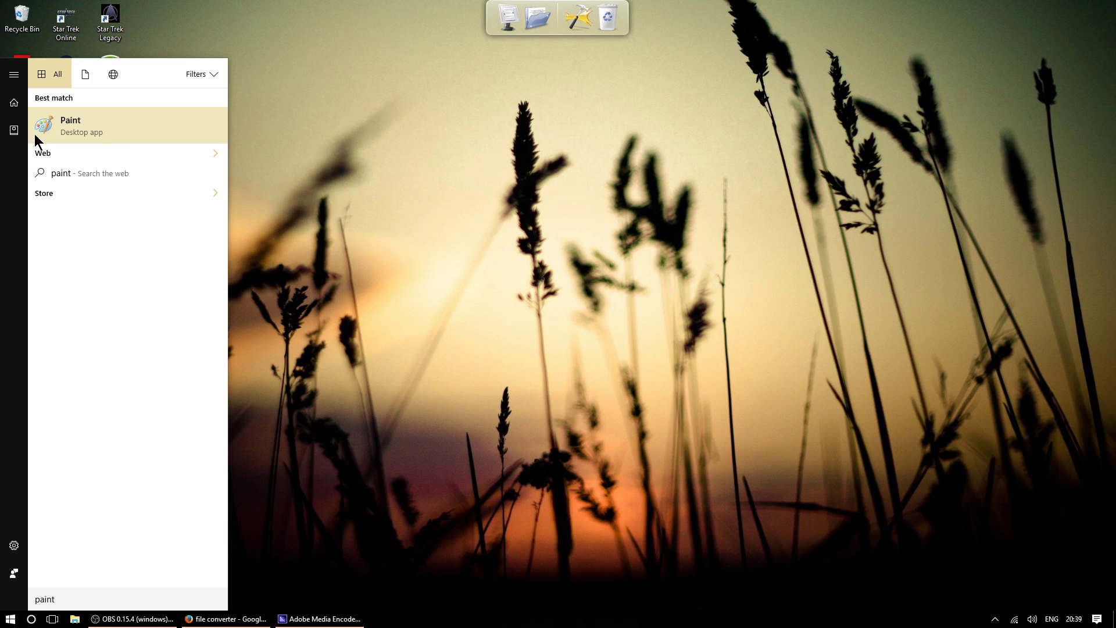
click(47, 129)
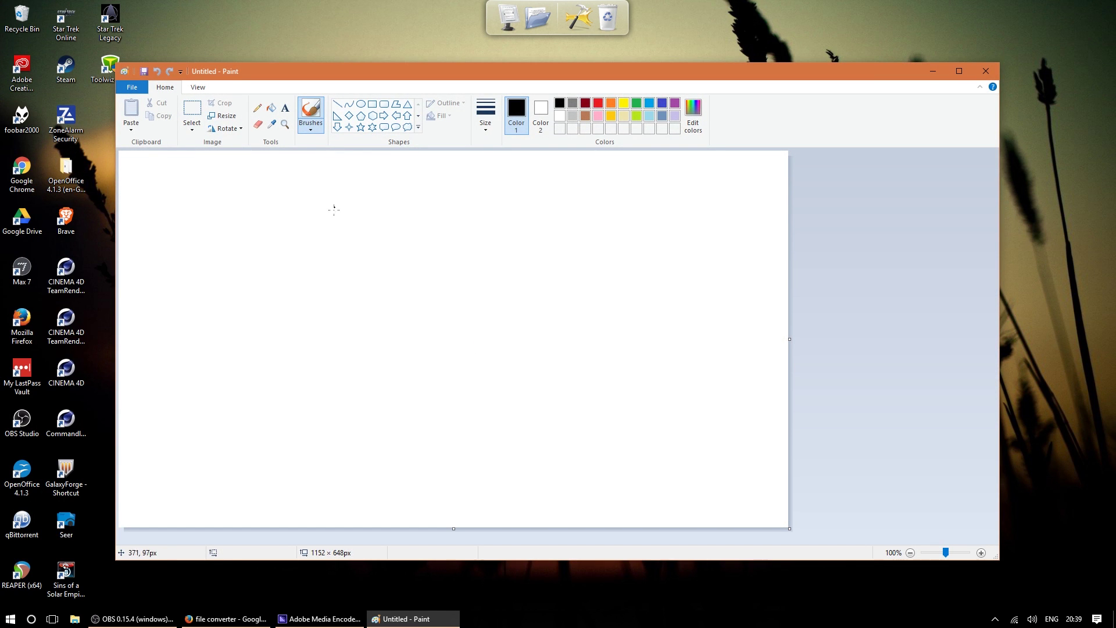
Review the file types offered when saving the blank picture in other formats, and close Paint without saving
click(202, 225)
click(142, 89)
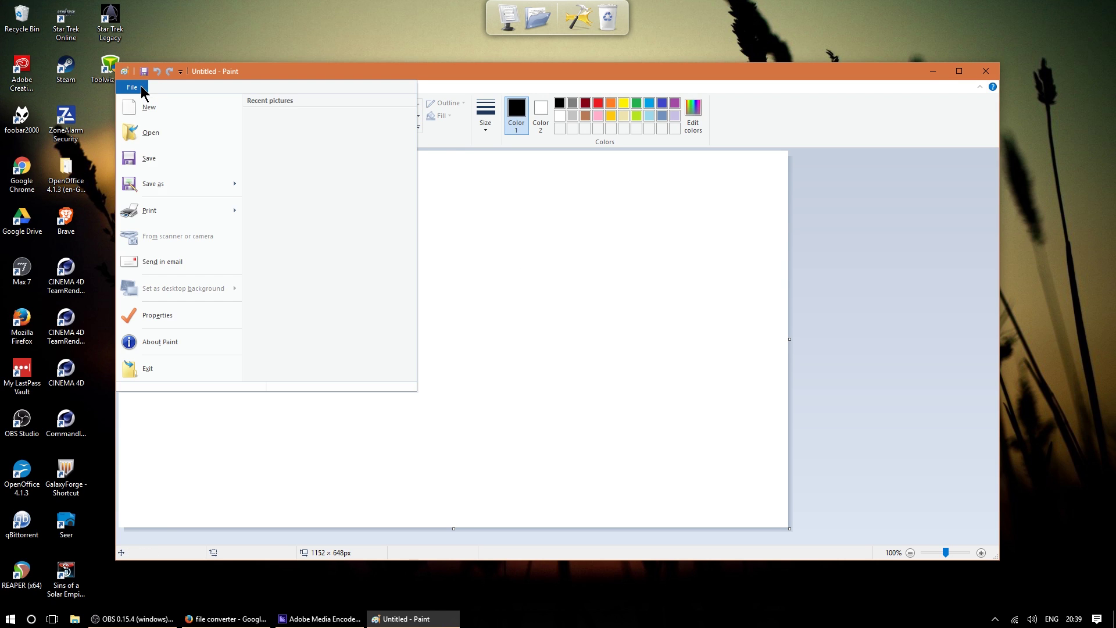
mouse_move(227, 192)
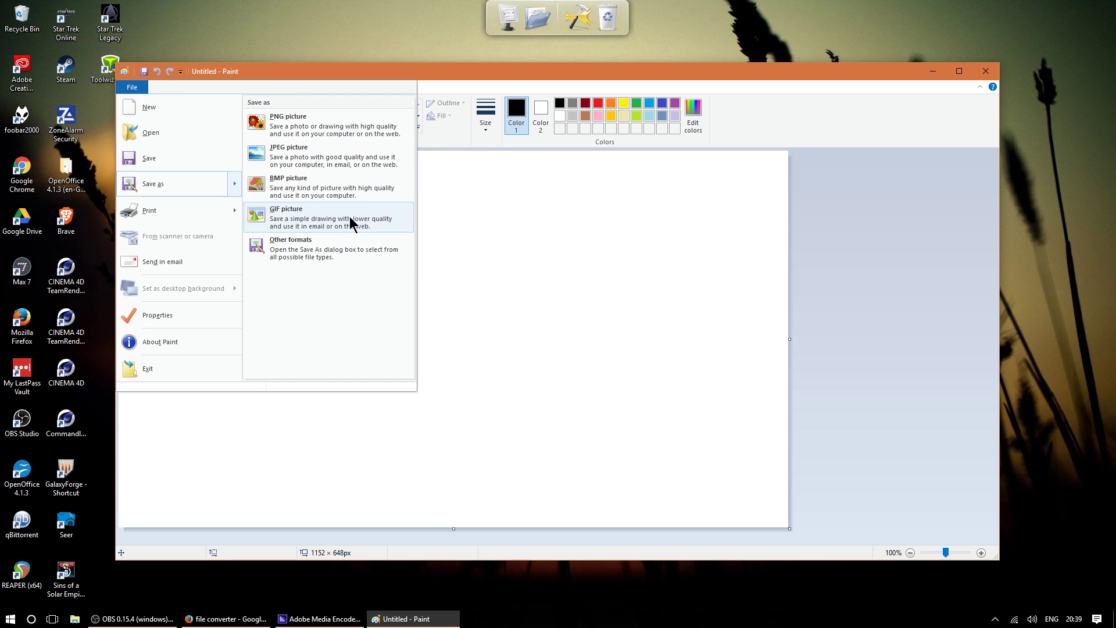
click(278, 256)
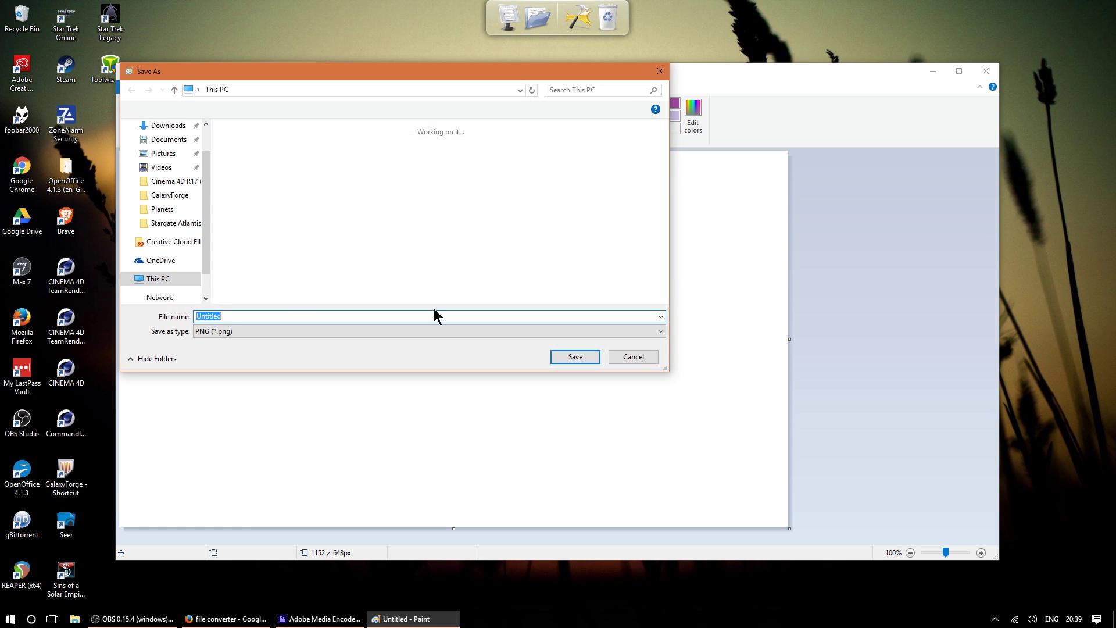
click(303, 335)
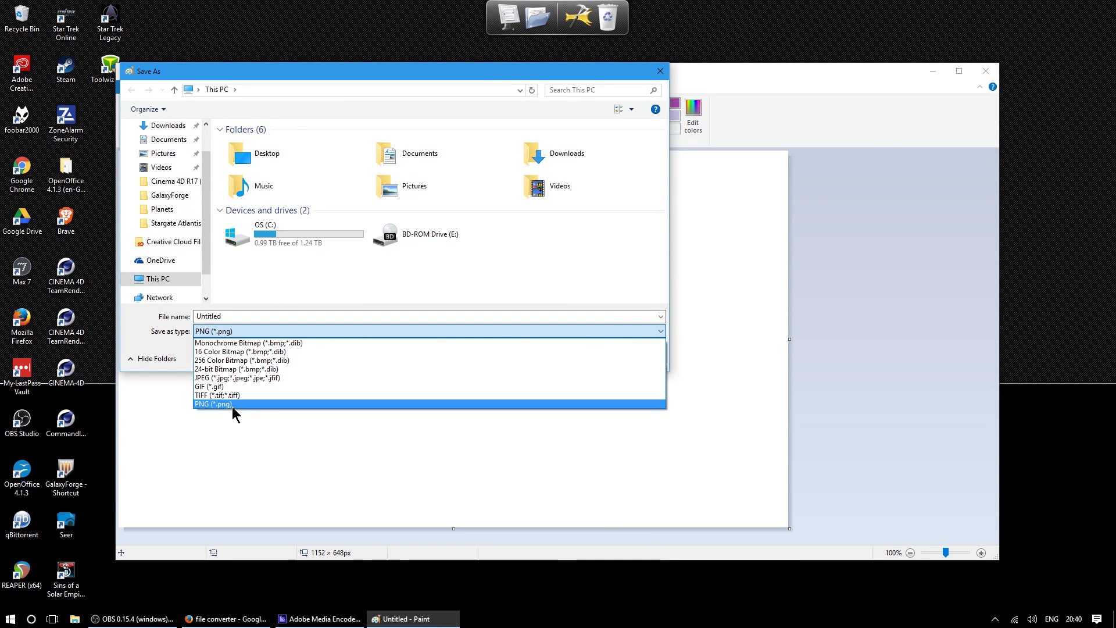
click(163, 331)
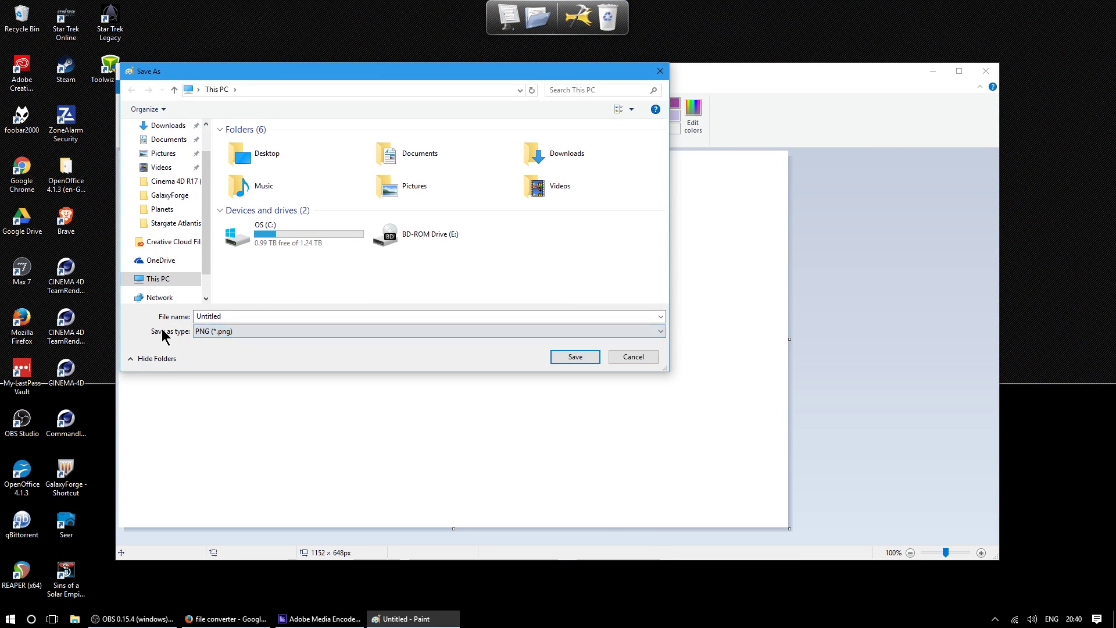
click(645, 362)
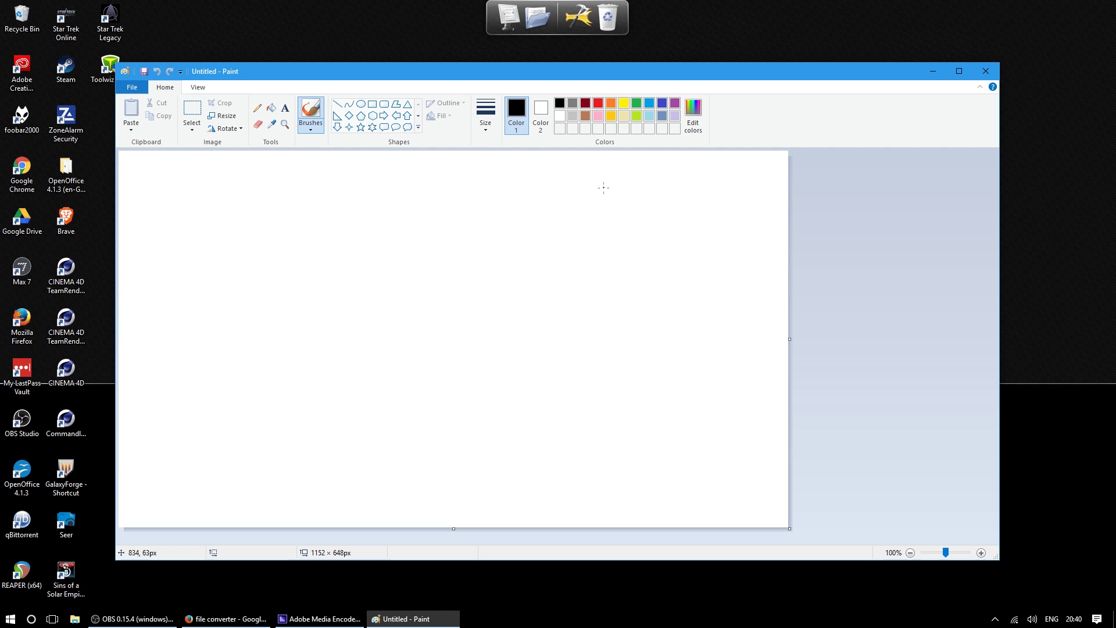
click(989, 71)
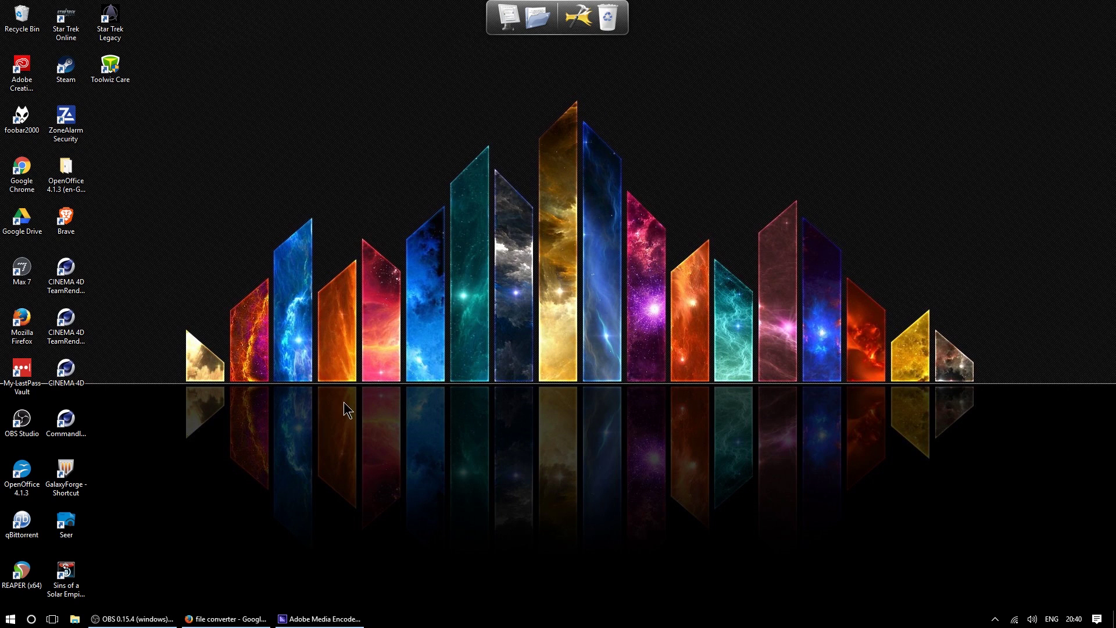
Switch to Adobe Media Encoder, examine its system presets from Broadcast to YouTube, select GoPro CineForm, and minimise the window
click(323, 619)
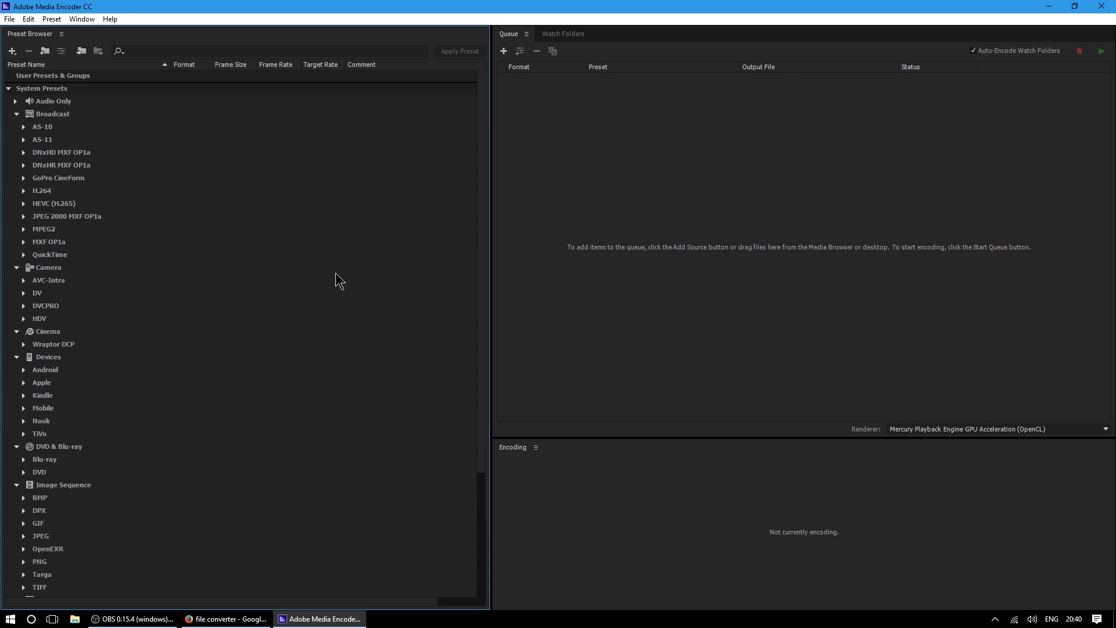
scroll(158, 443, down, 4)
scroll(160, 442, down, 1)
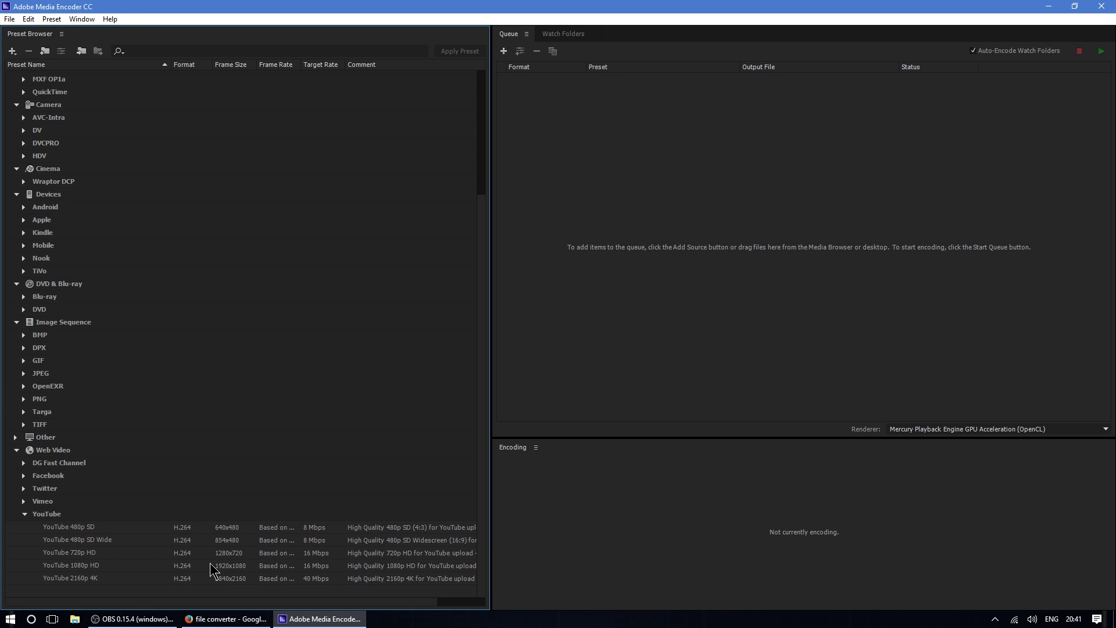
scroll(211, 518, up, 5)
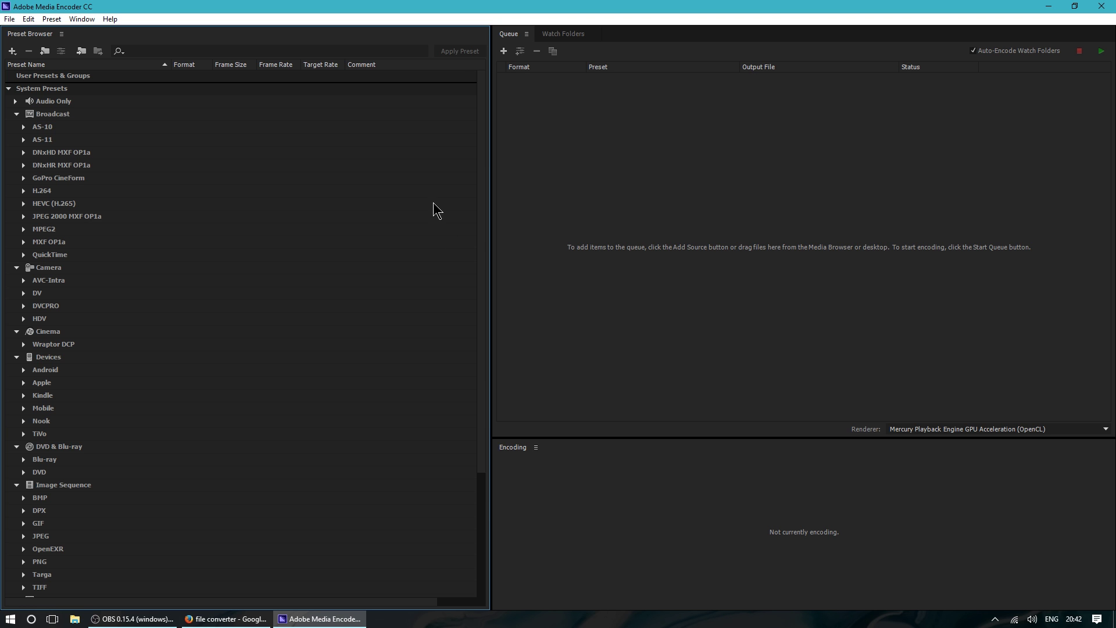
scroll(349, 432, down, 1)
scroll(349, 433, up, 1)
click(70, 178)
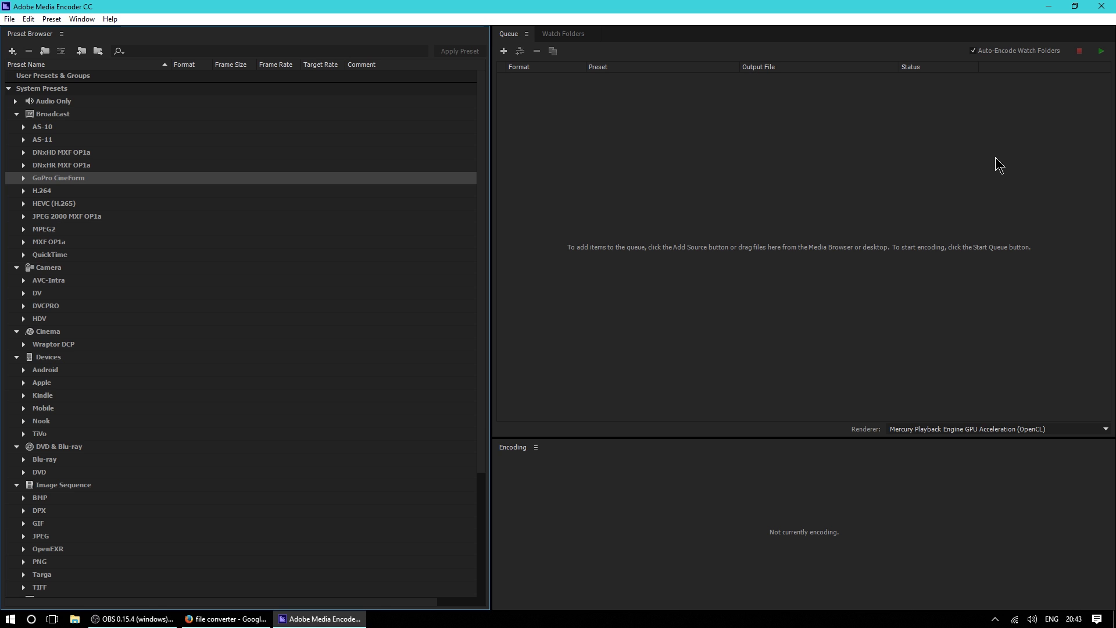
click(1047, 8)
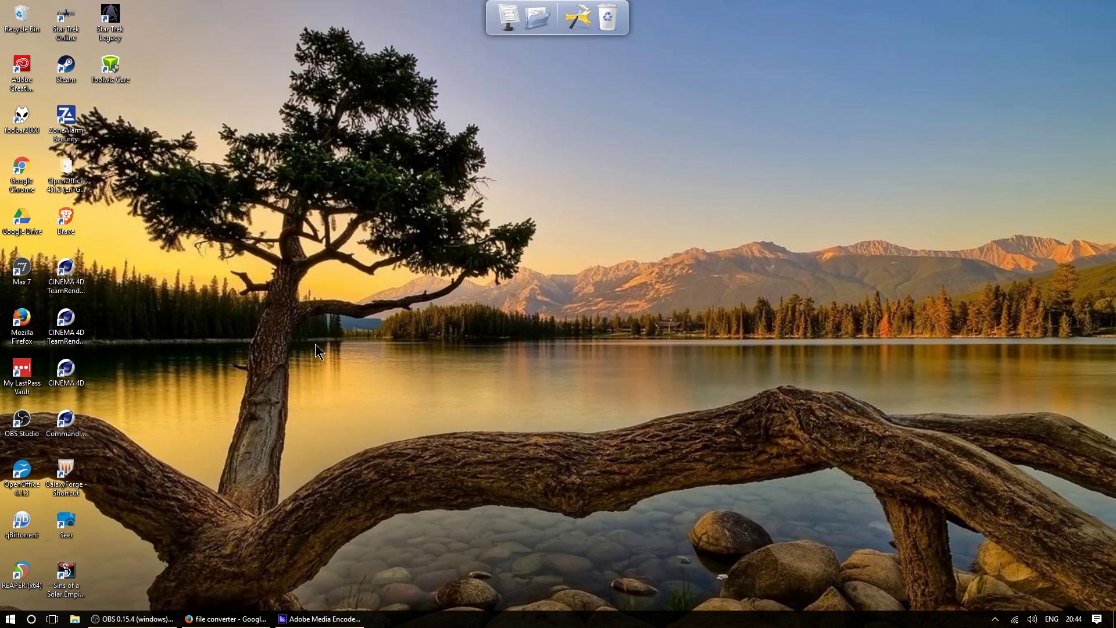
Switch to Firefox and examine the Format Factory home page for its supported conversions and download options
click(230, 618)
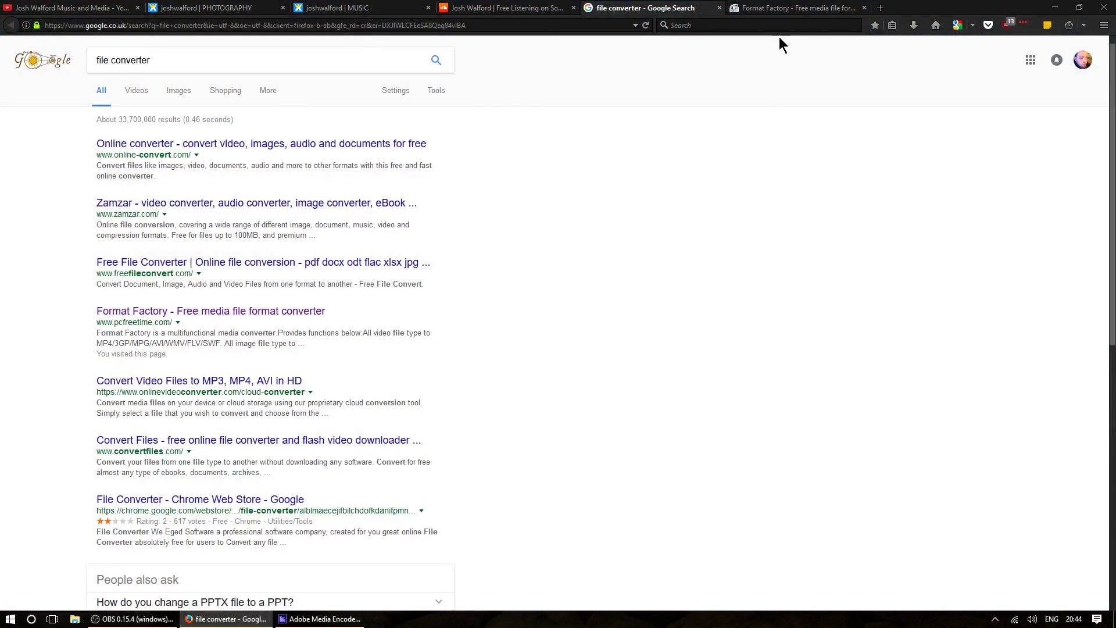
click(790, 10)
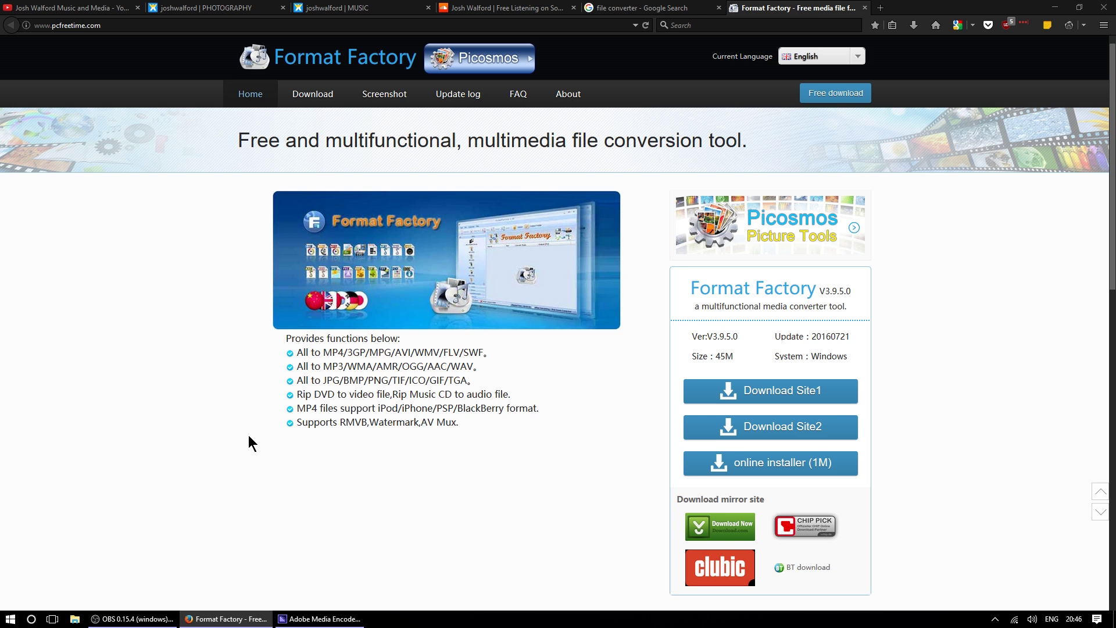
scroll(249, 442, down, 2)
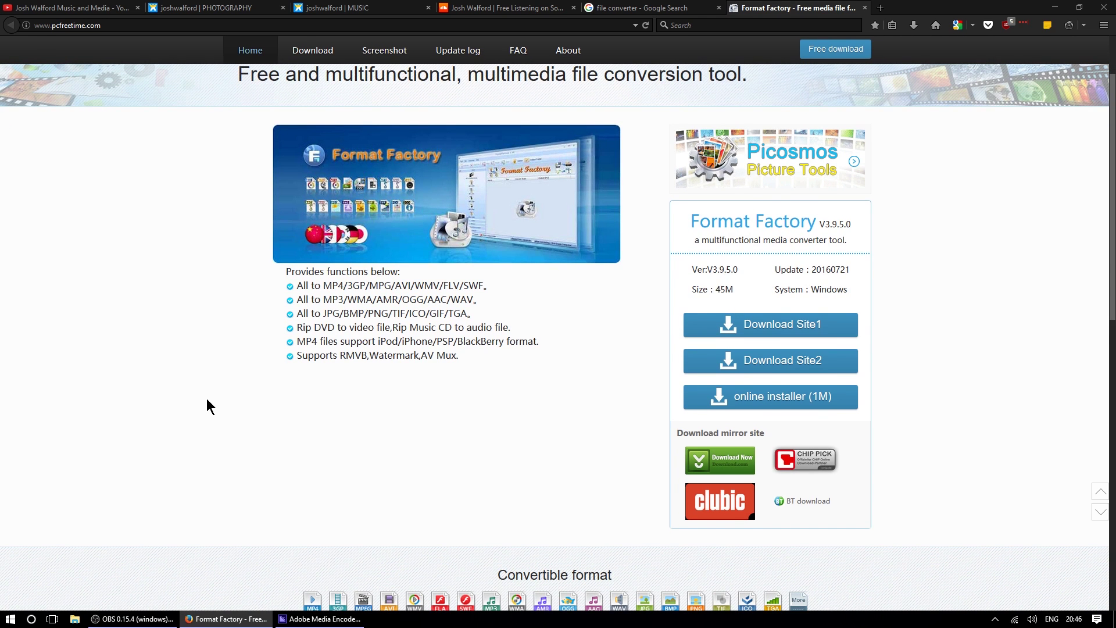
scroll(207, 399, up, 2)
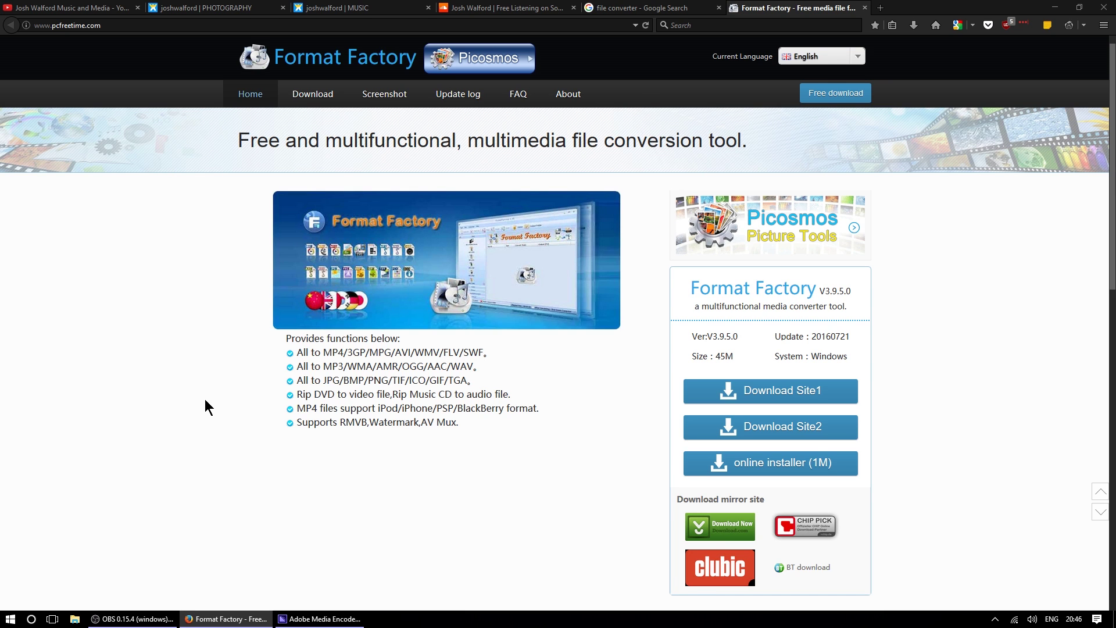
scroll(205, 399, down, 1)
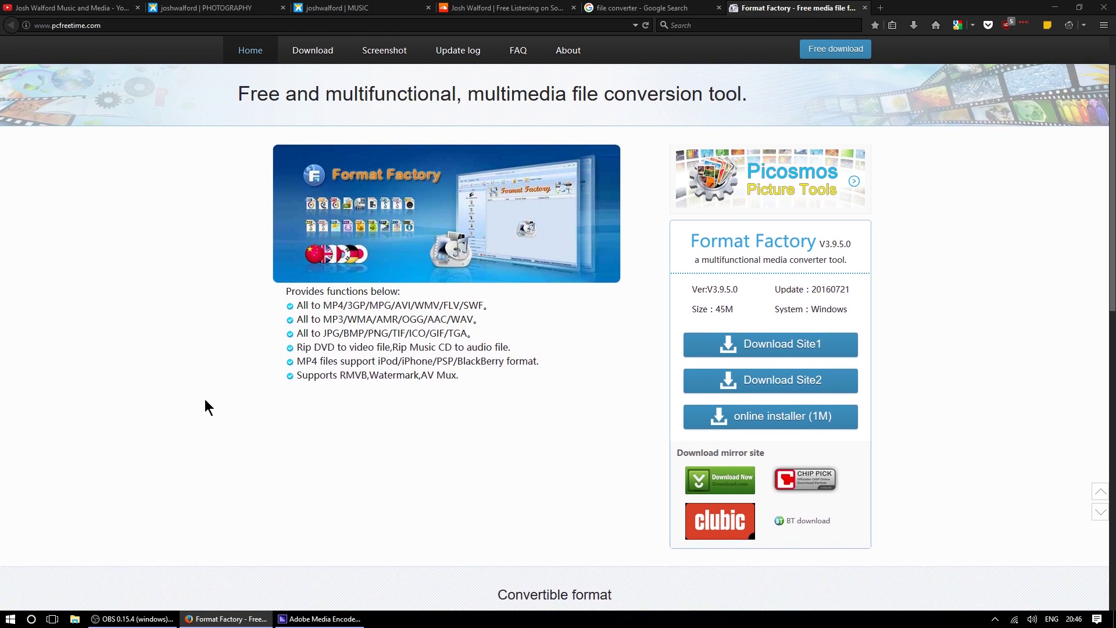
scroll(204, 399, up, 1)
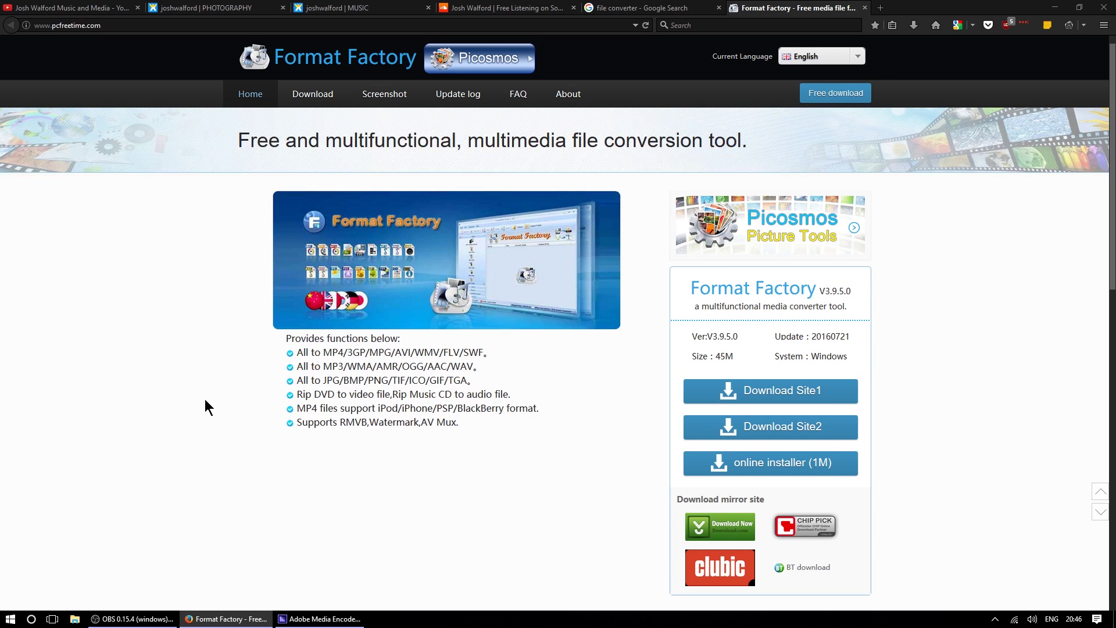
scroll(205, 399, down, 2)
scroll(205, 399, up, 2)
Return to the Google results for "file converter" and look through the listed online converters and related searches
click(652, 12)
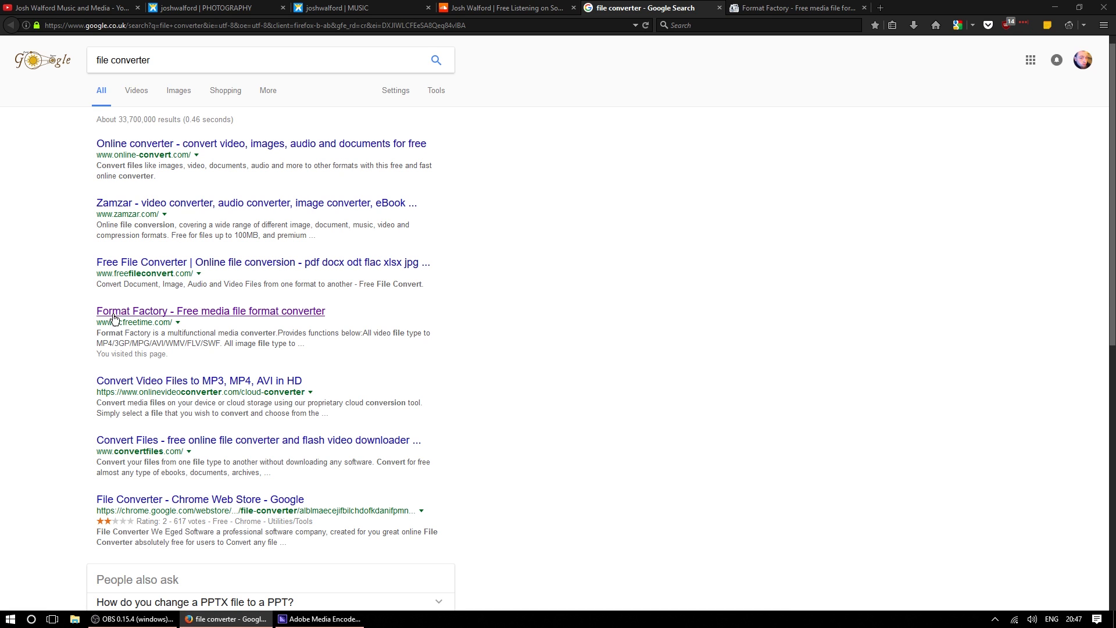
scroll(79, 411, down, 1)
scroll(79, 411, down, 8)
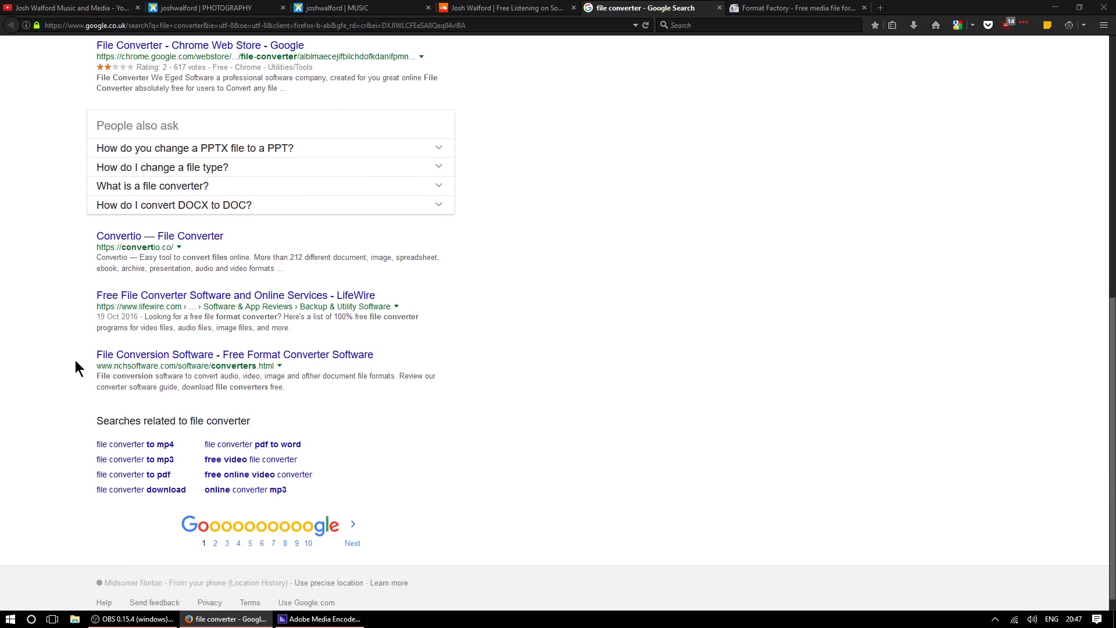
scroll(75, 364, up, 7)
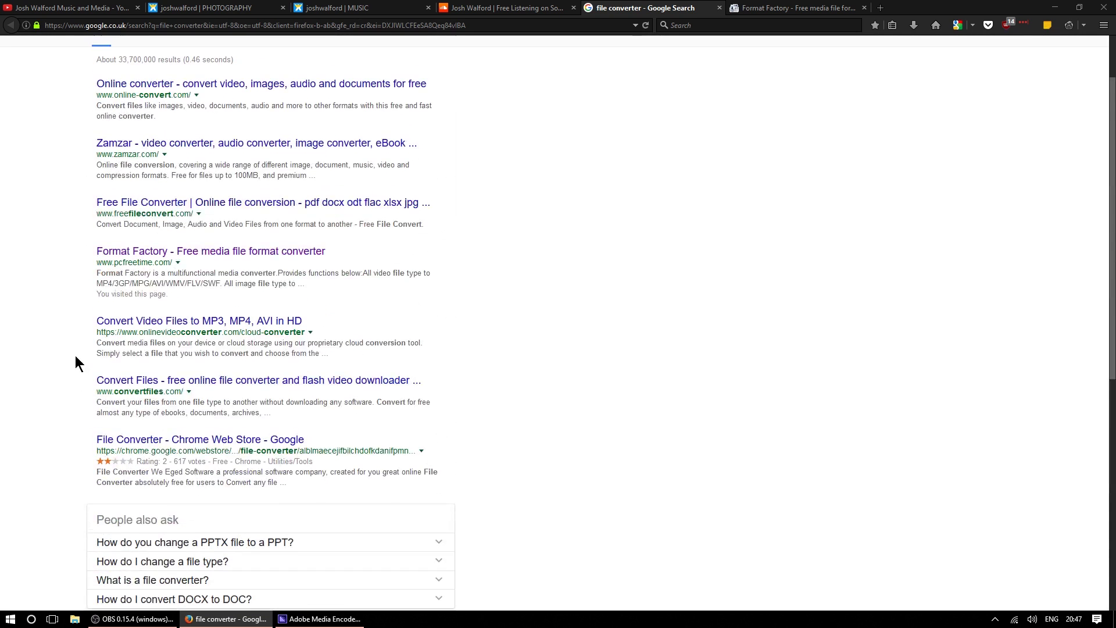
scroll(76, 364, up, 1)
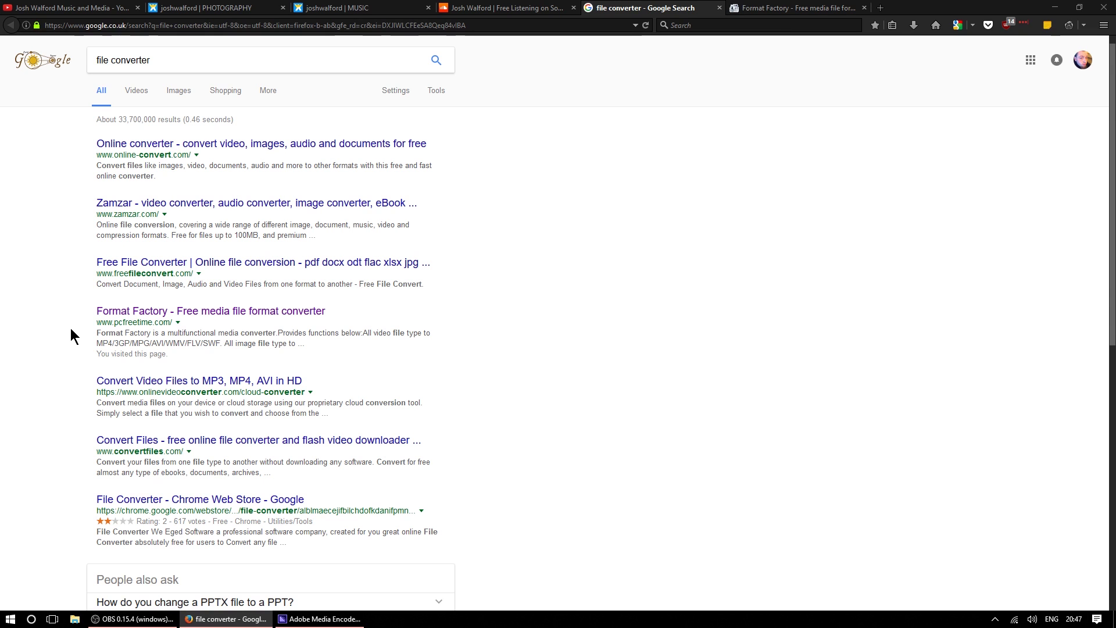
scroll(71, 328, down, 5)
scroll(71, 329, down, 4)
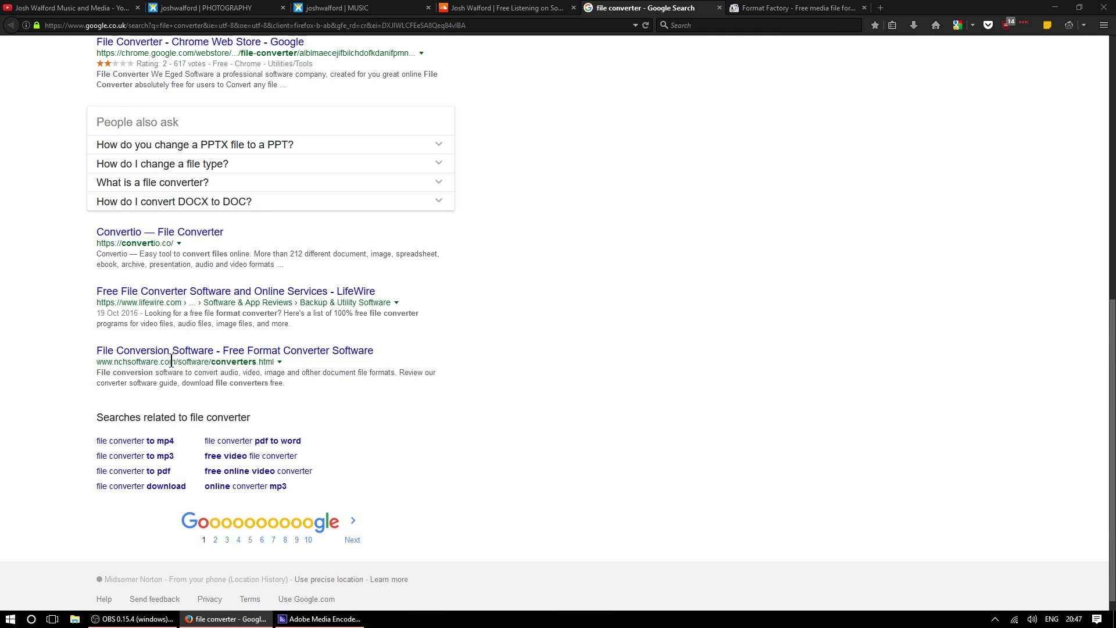
scroll(83, 365, up, 8)
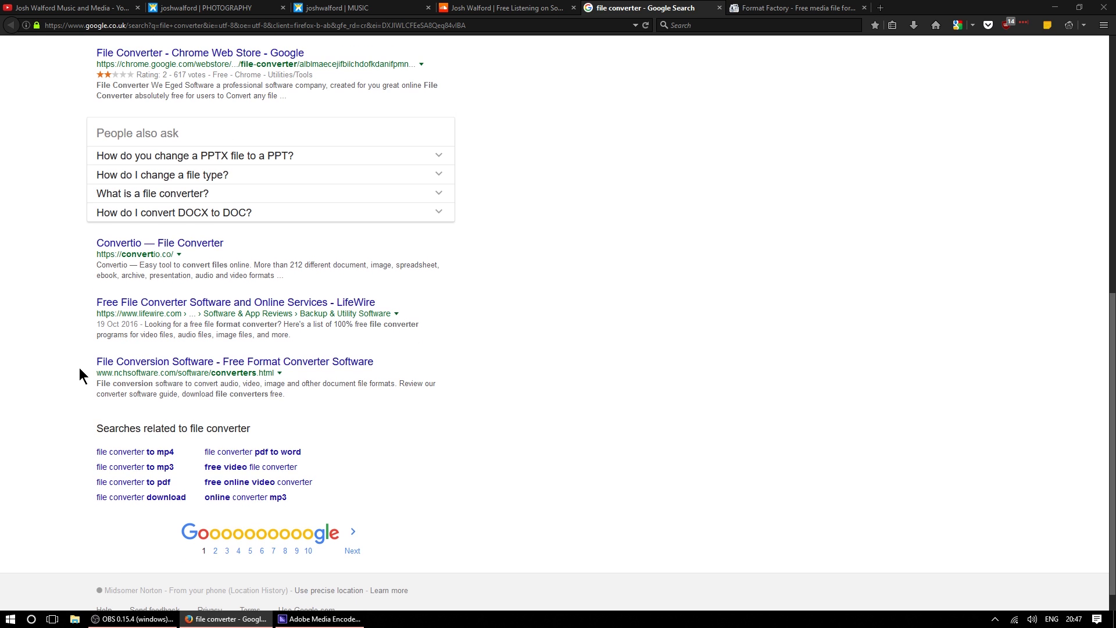